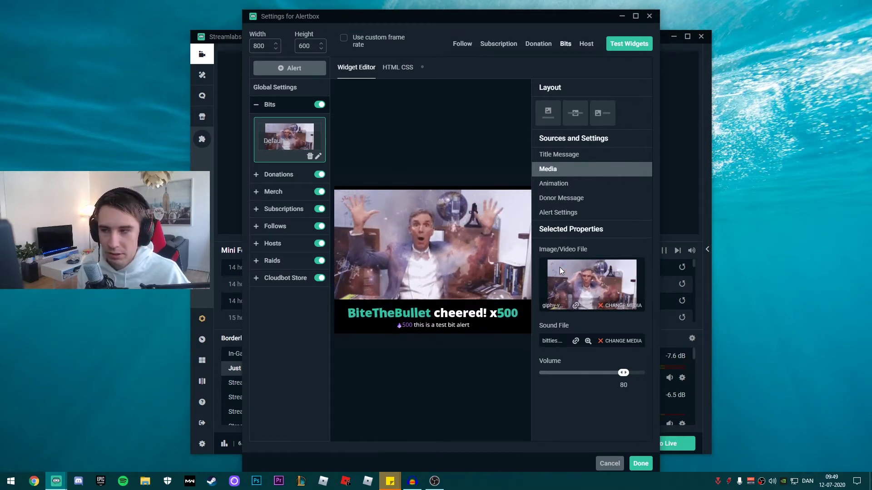
Preview the test alerts in the Alert Box settings, including those in the Follows section, and close the settings window.
click(546, 51)
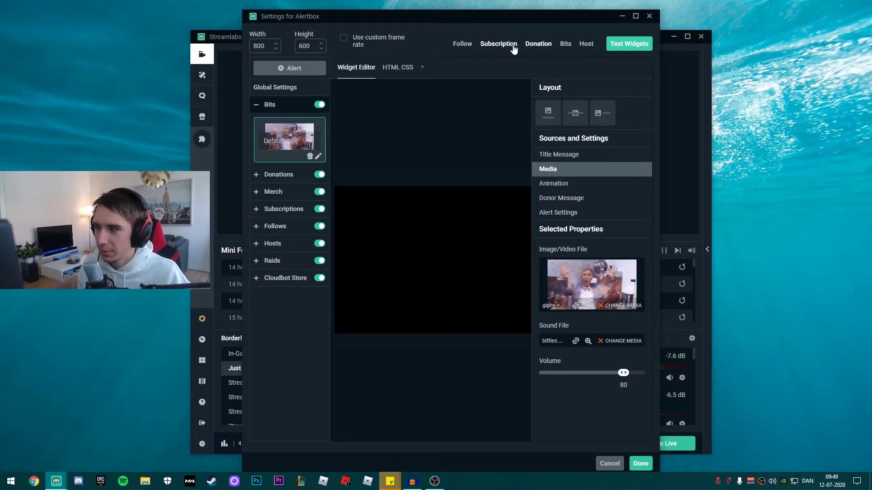
click(649, 17)
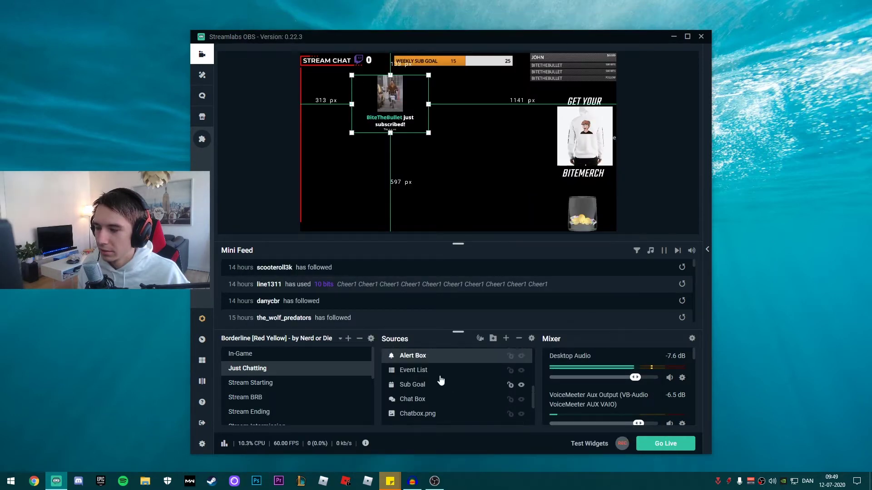
scroll(438, 395, up, 2)
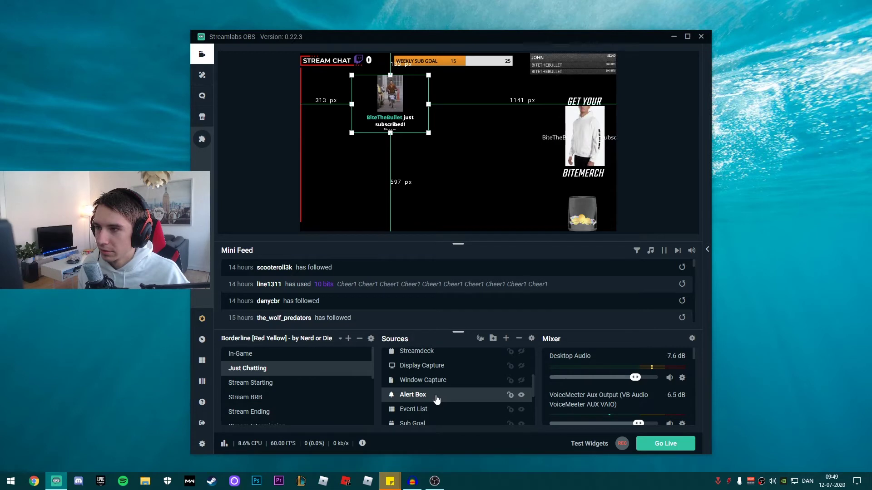
double_click(436, 396)
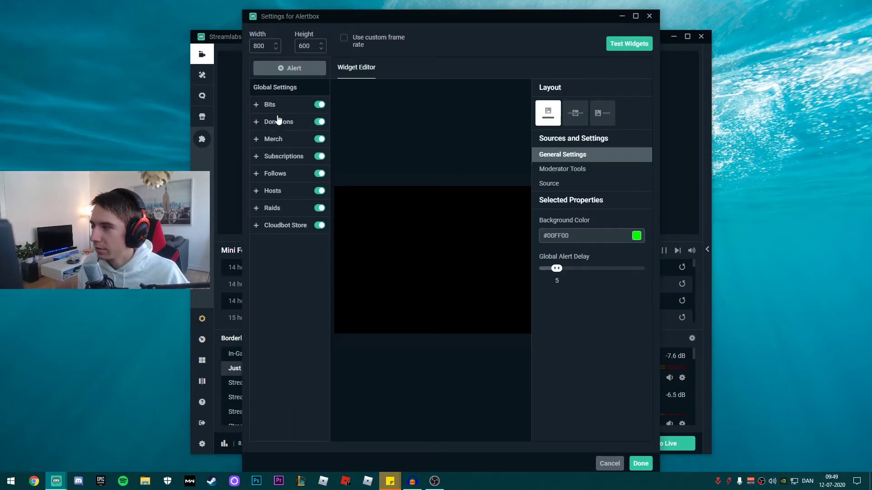
click(274, 174)
mouse_move(623, 49)
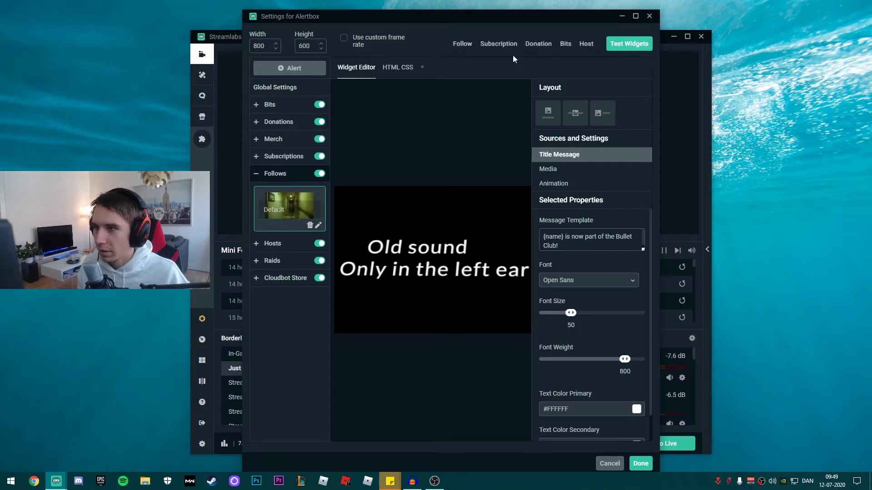
click(649, 16)
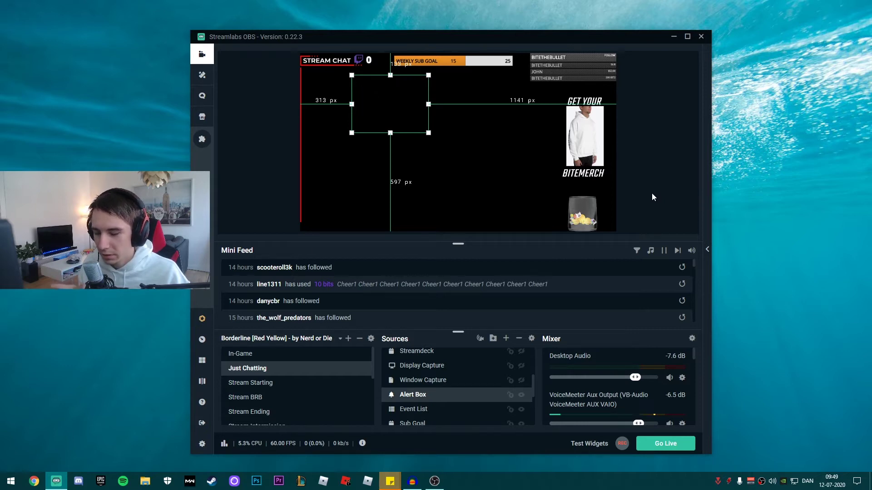
Close Streamlabs OBS and open Audacity.
click(701, 37)
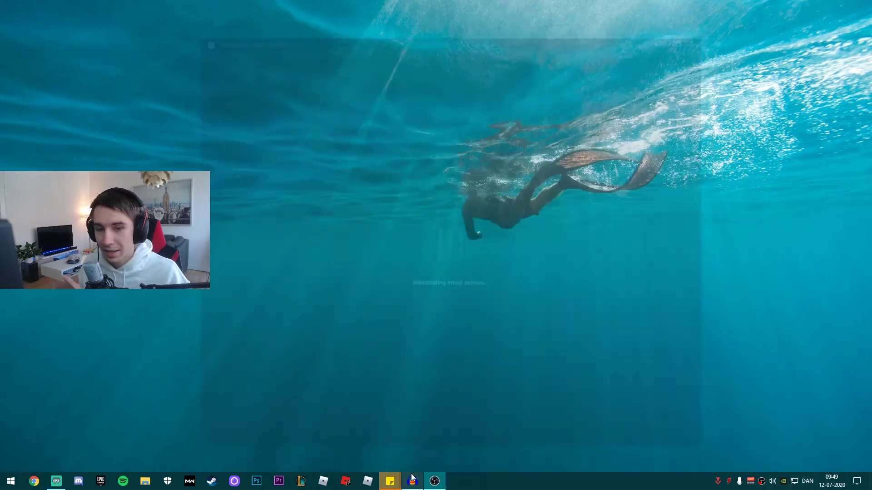
click(412, 479)
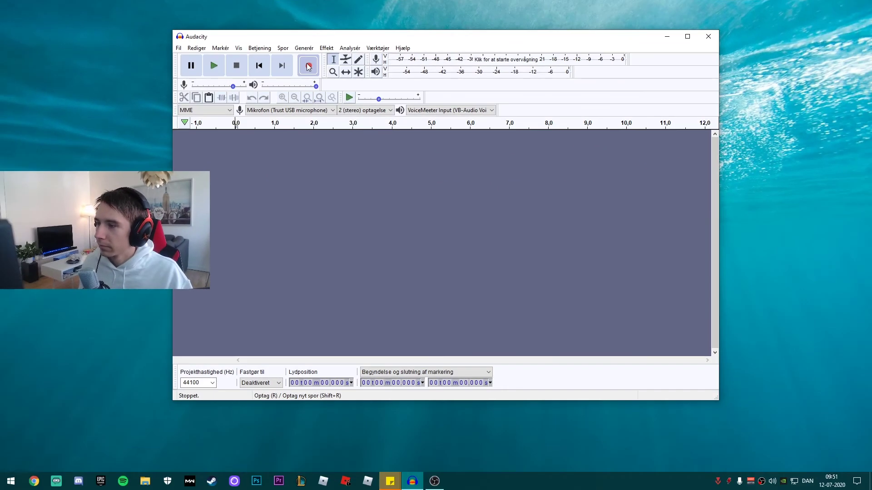
click(308, 72)
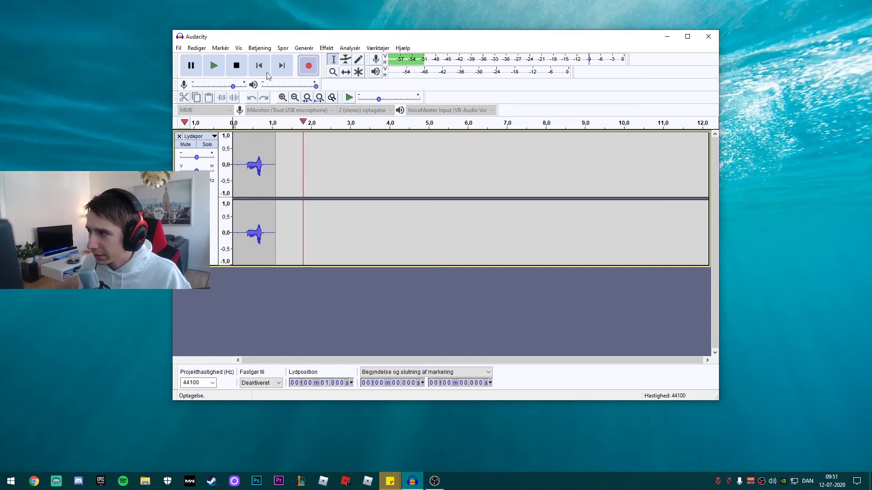
key(space)
double_click(257, 174)
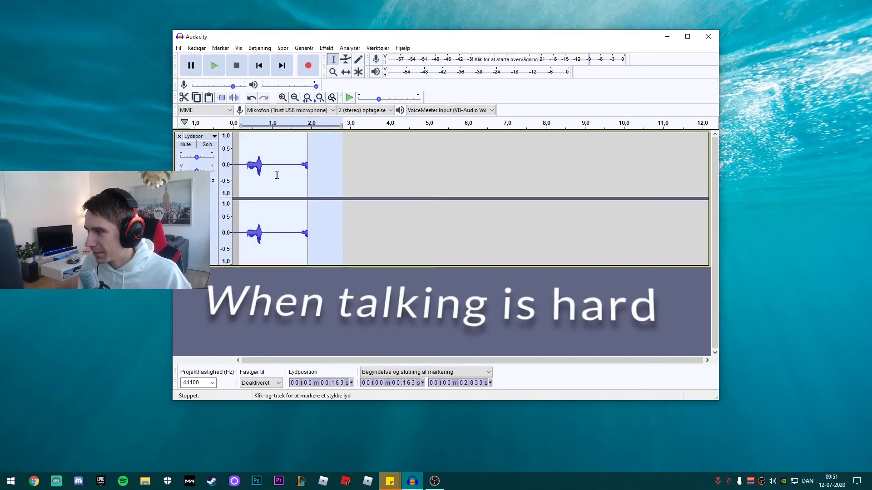
drag(332, 174, 235, 174)
key(Delete)
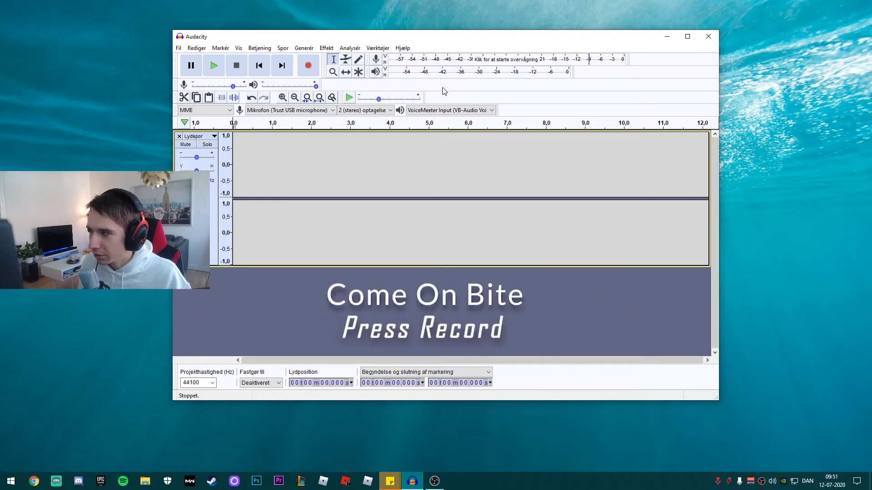
Record a trial voice take from the microphone, play it back, and clear it from the track.
click(309, 65)
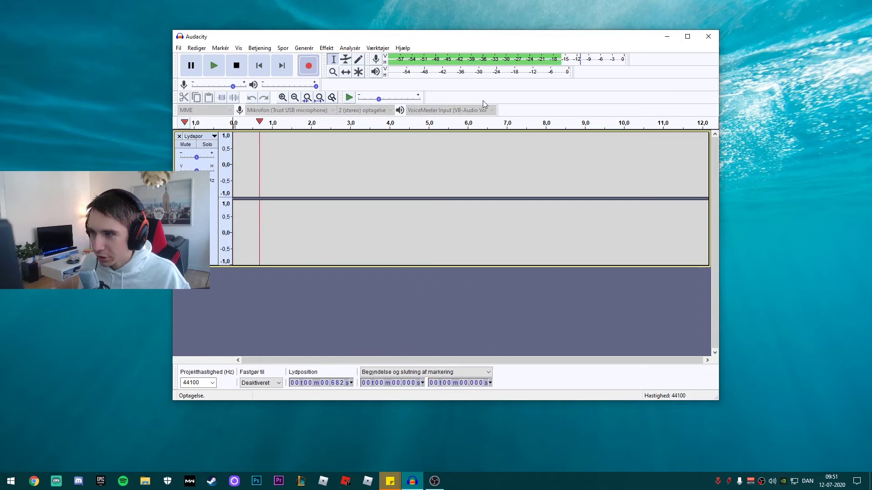
click(237, 65)
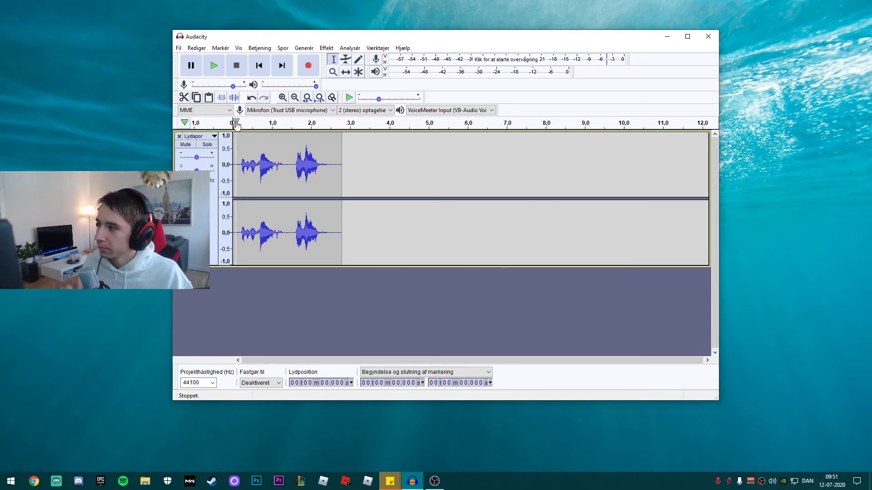
click(218, 63)
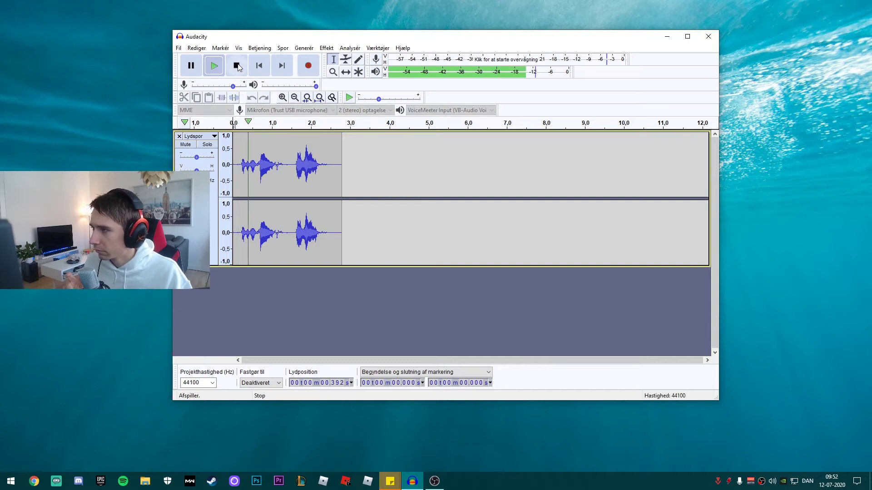
click(237, 66)
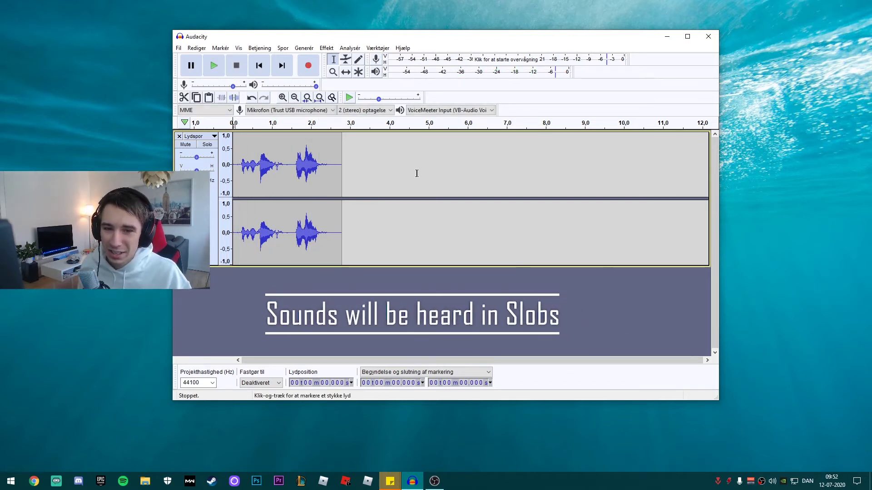
drag(358, 172, 232, 173)
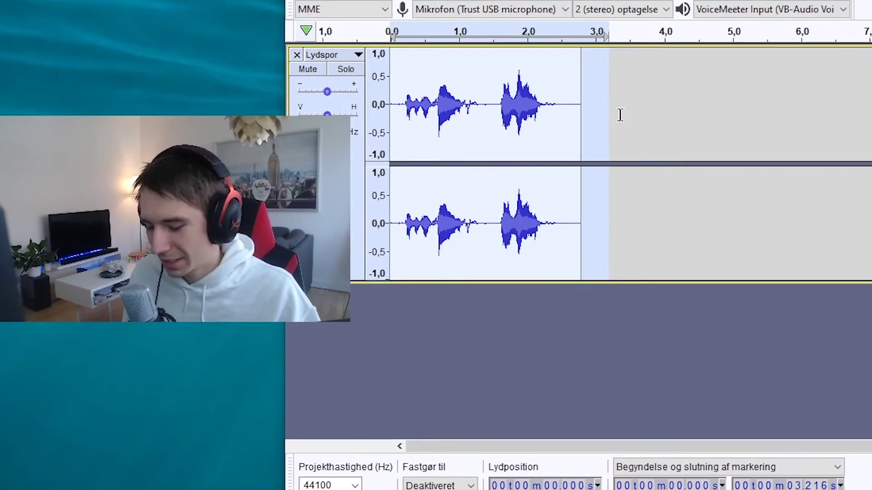
key(Delete)
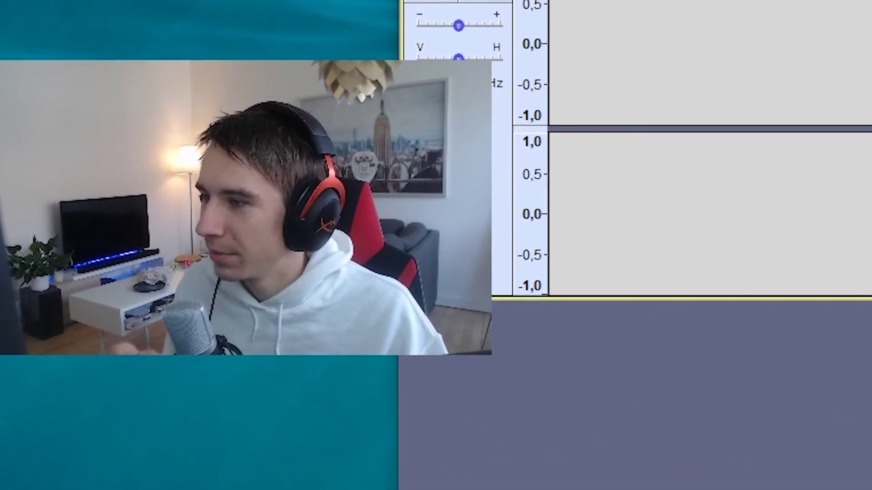
Record a new voice take about 2.6 seconds long on the emptied track and play it back.
key(r)
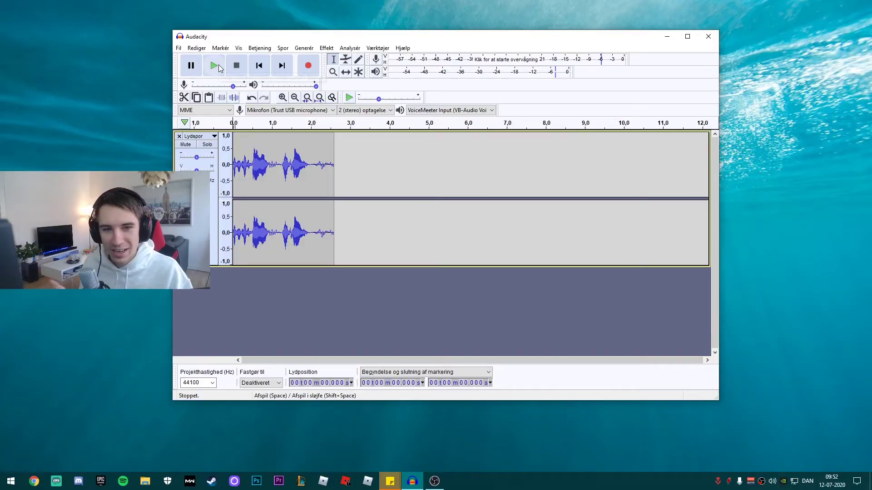
click(236, 66)
key(space)
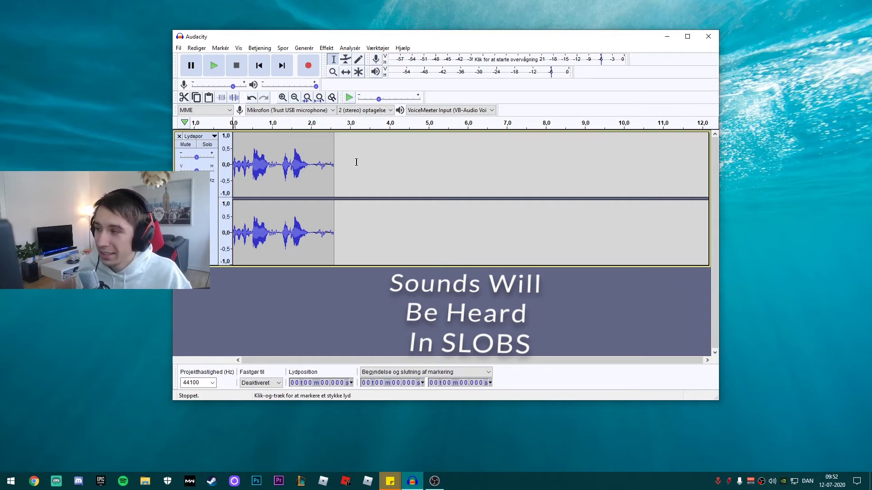
Export the recording to the desktop as a WAV file named Follower alert, leaving the metadata tags empty.
click(180, 48)
mouse_move(228, 115)
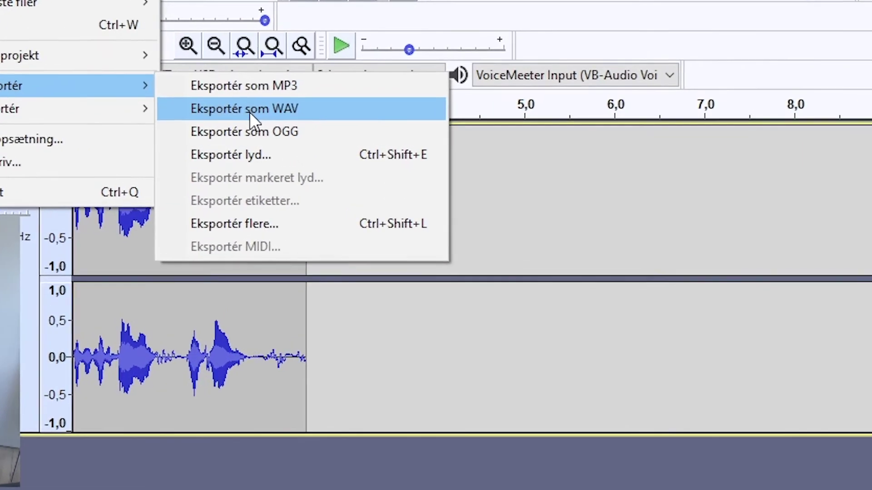
click(230, 110)
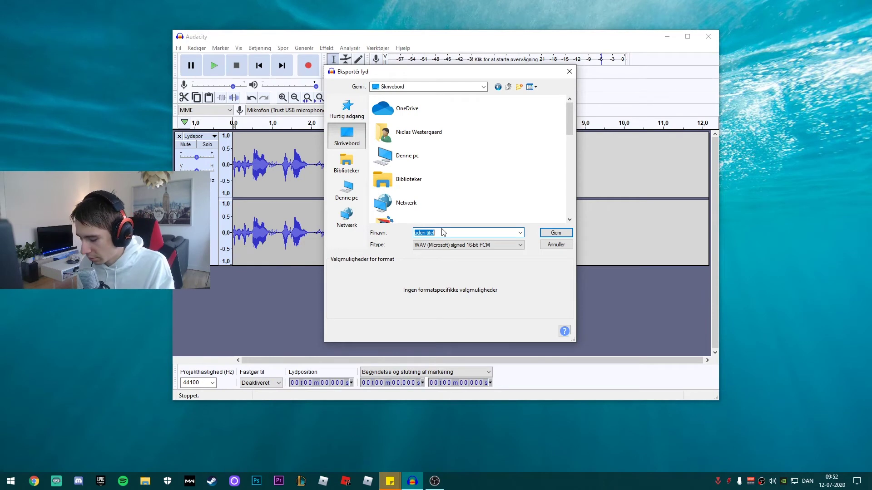
text(Follower alert)
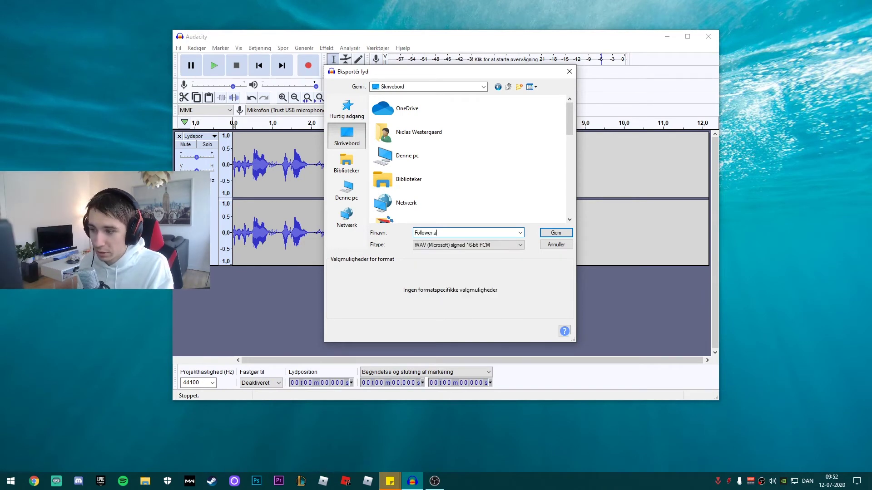
click(549, 237)
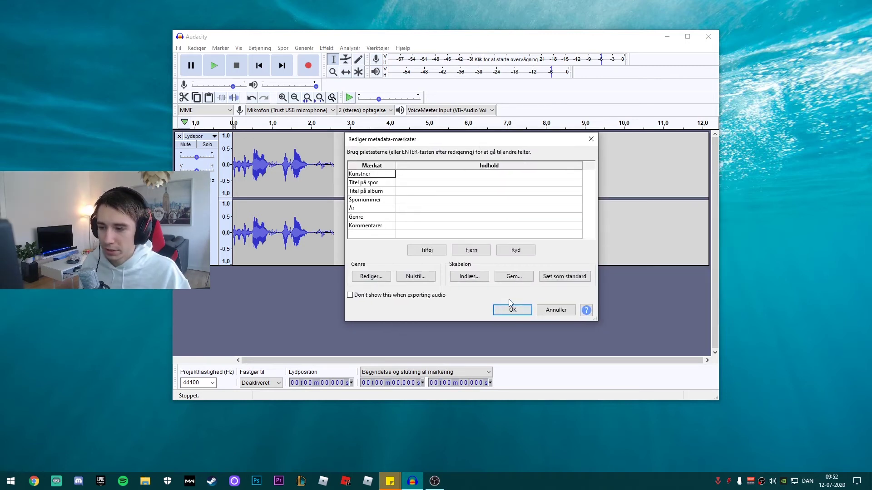
click(510, 304)
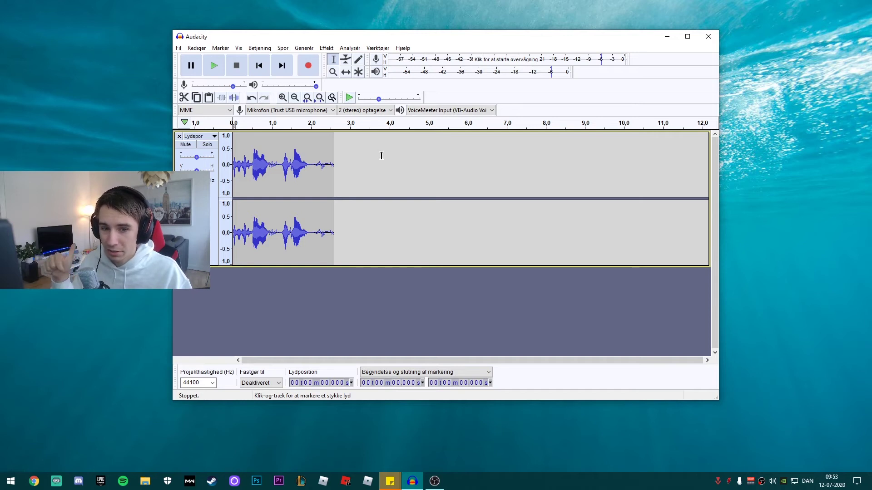
Close Audacity without saving the project and show the icons on the desktop.
click(708, 36)
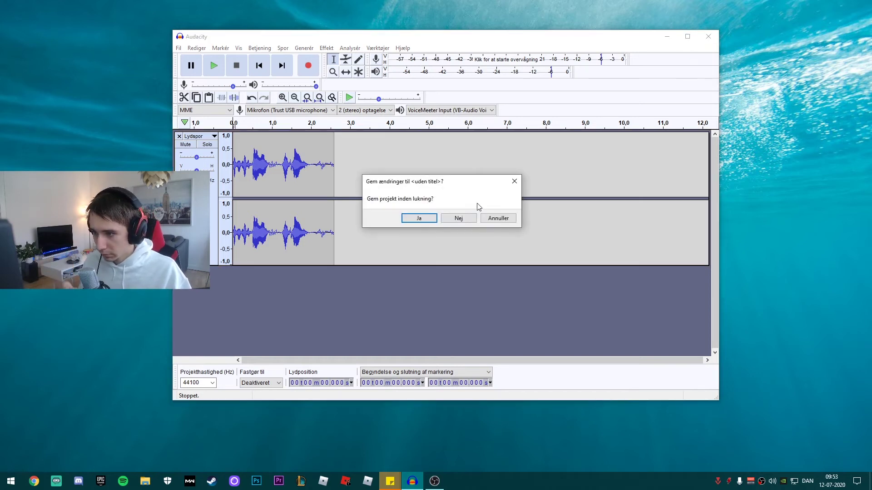
click(476, 222)
right_click(359, 258)
mouse_move(391, 265)
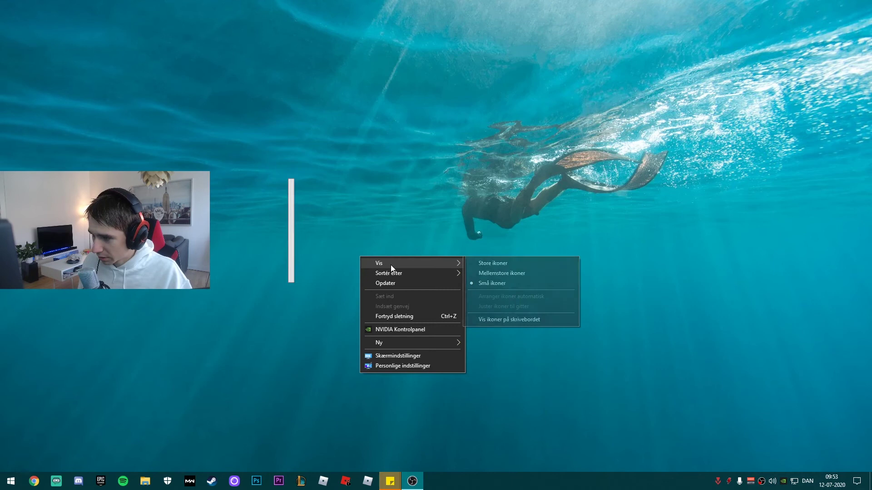
click(514, 323)
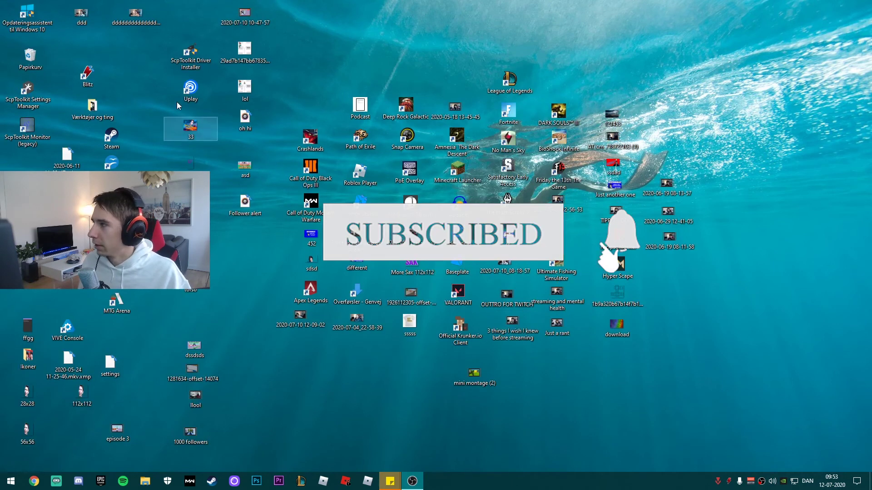
Move the 2020-06-11 file aside and place the Follower alert sound file in an empty area of the desktop.
drag(67, 159, 245, 247)
drag(191, 173, 193, 175)
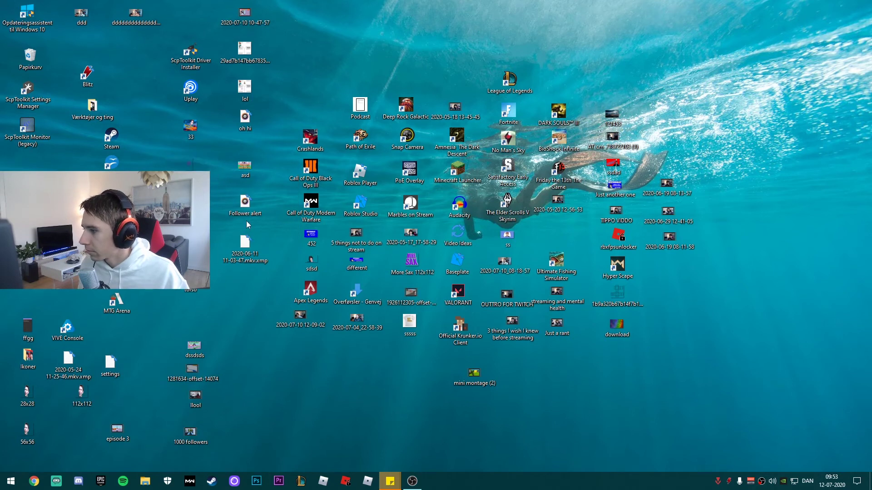
drag(246, 221, 384, 384)
drag(396, 350, 347, 391)
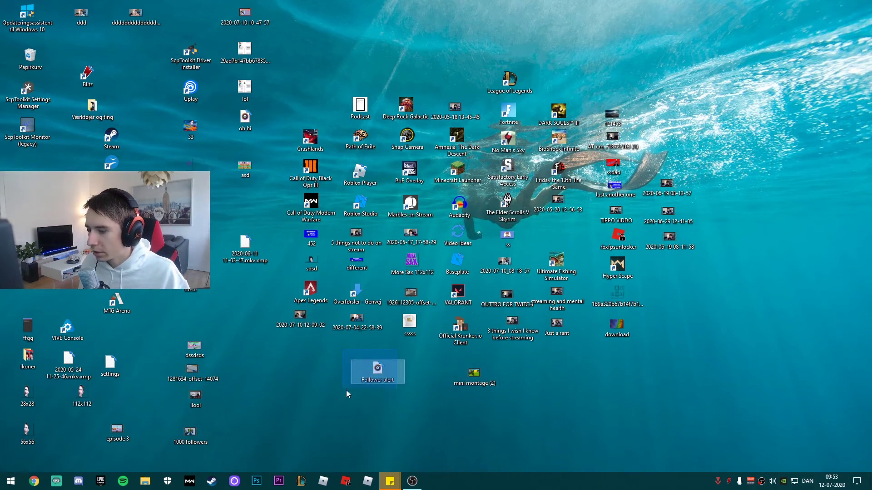
click(299, 382)
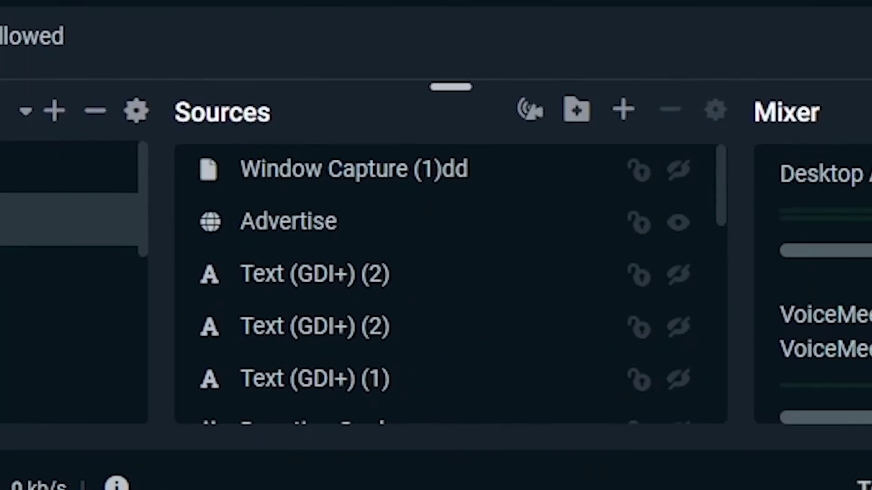
Open the Alert Box source's settings in Streamlabs OBS and arrange the windows beside the Follower alert file on the desktop.
scroll(284, 290, down, 5)
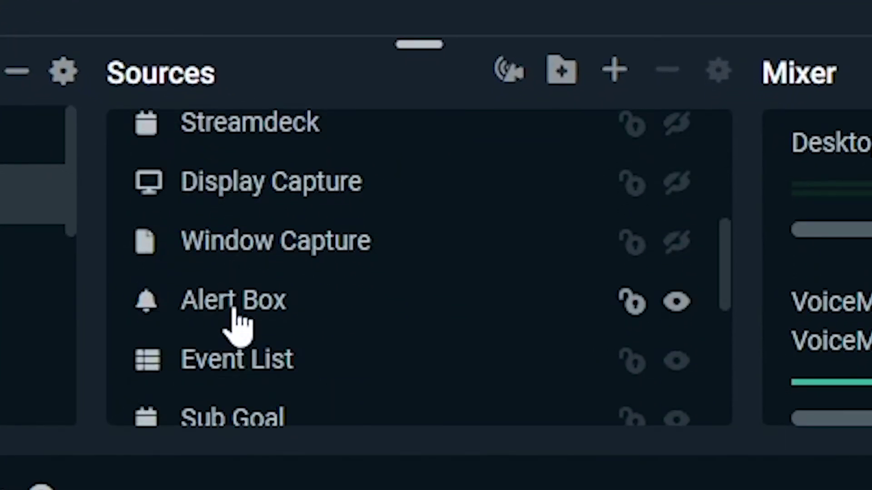
click(288, 323)
double_click(236, 318)
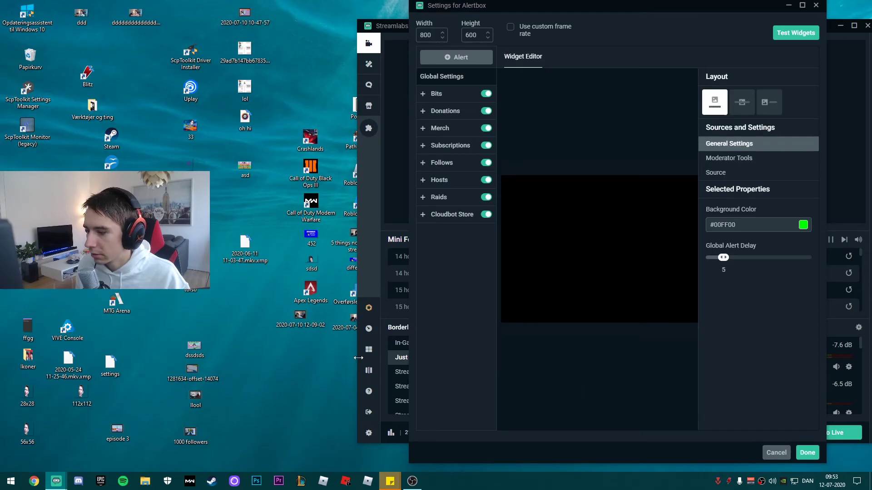
drag(358, 358, 293, 358)
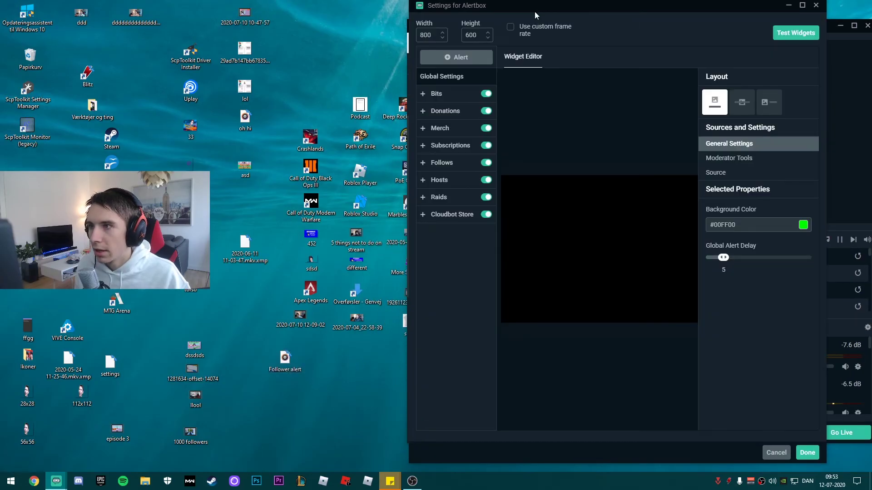
drag(535, 12, 458, 15)
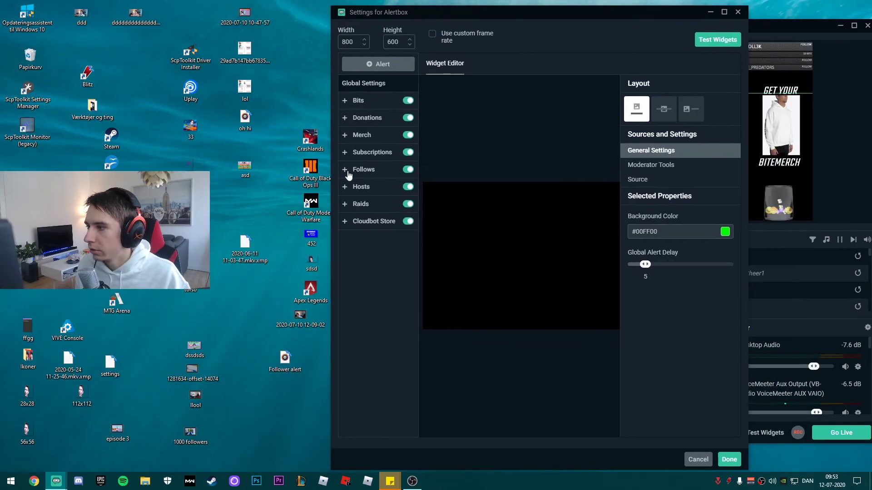
Expand the Follows alert and open the Media settings of its default variation.
click(348, 175)
scroll(647, 343, down, 1)
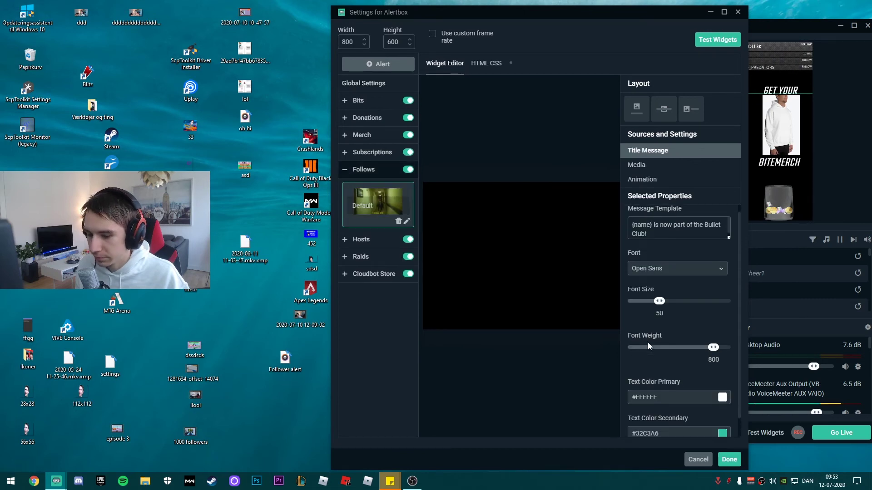
click(654, 171)
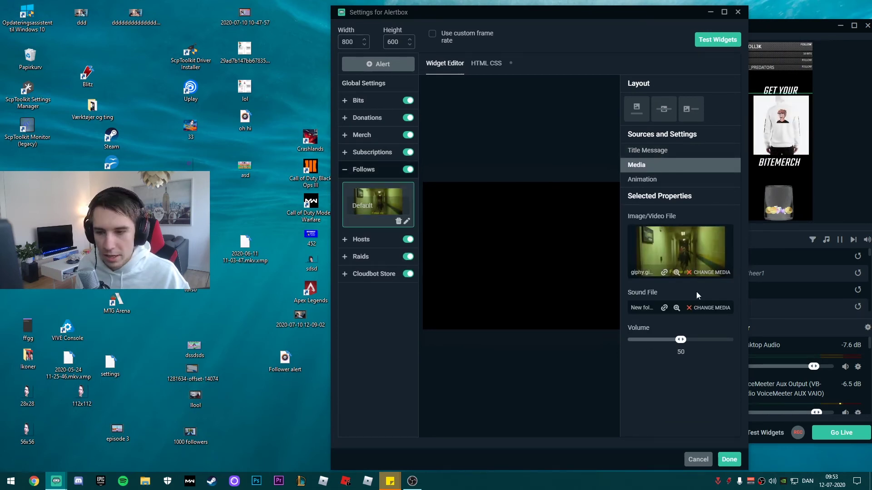
Upload the Follower alert sound file from the desktop to the media gallery and close the gallery.
click(711, 308)
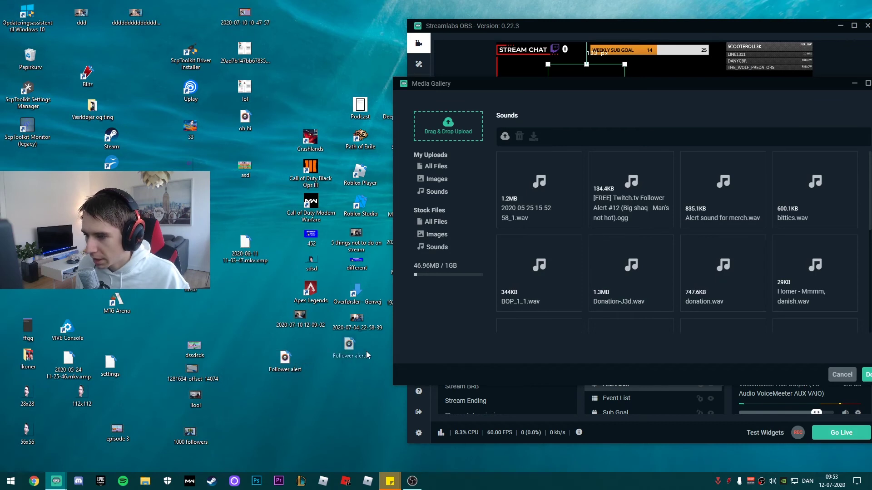
drag(366, 351, 567, 295)
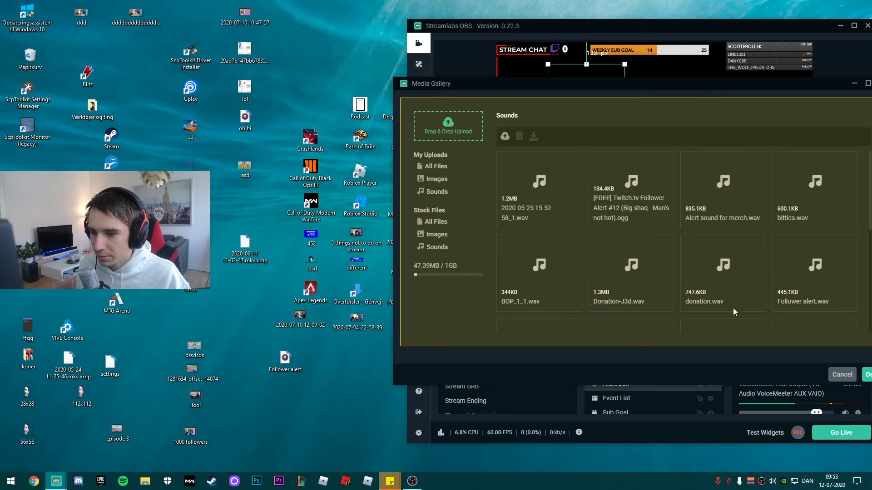
click(868, 374)
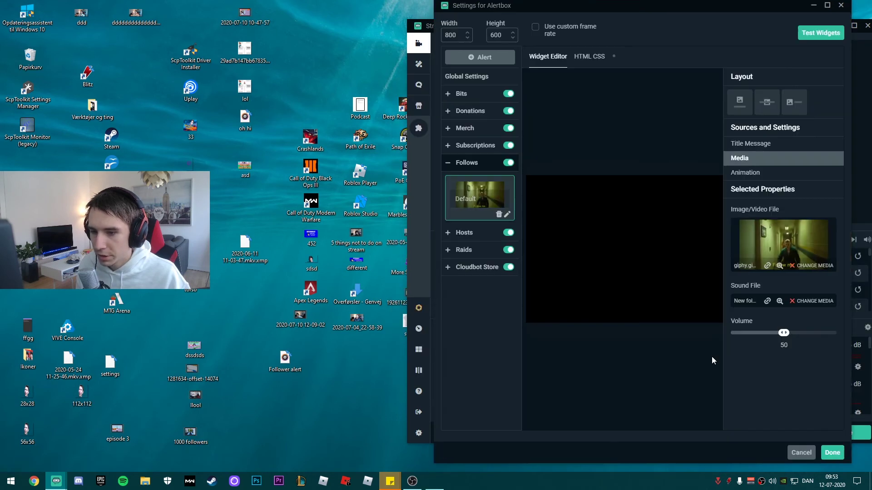
Reopen the sound gallery, bring it fully into view, and assign Follower alert.wav as the Follows alert's sound file.
click(790, 315)
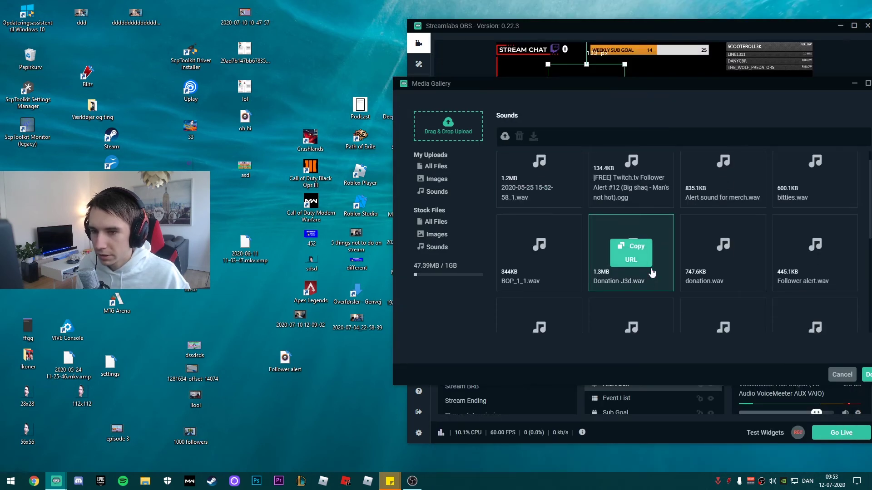
scroll(657, 245, down, 2)
drag(647, 83, 490, 69)
drag(555, 26, 407, 29)
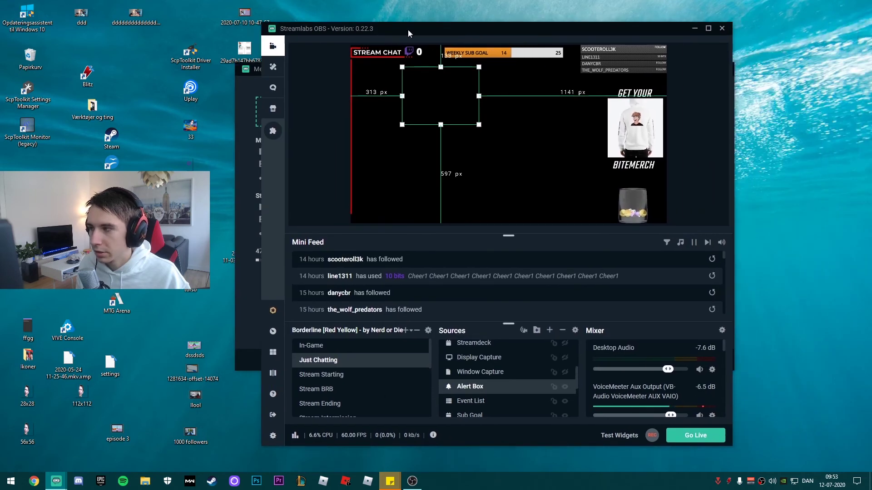
click(246, 100)
drag(325, 68, 332, 66)
scroll(454, 241, down, 1)
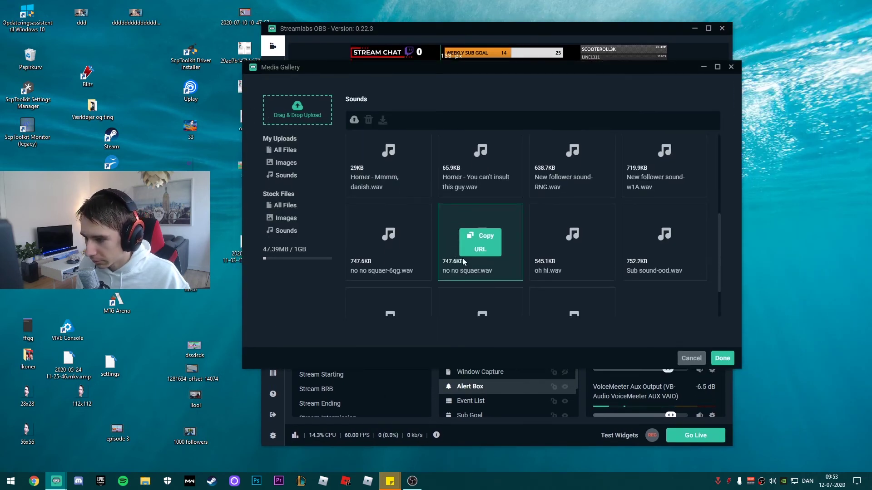
scroll(604, 293, down, 1)
scroll(574, 293, up, 2)
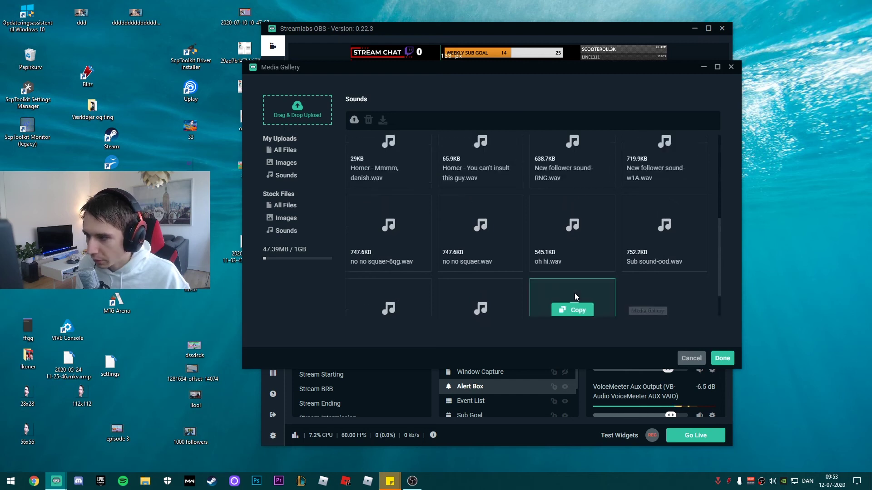
scroll(485, 284, up, 3)
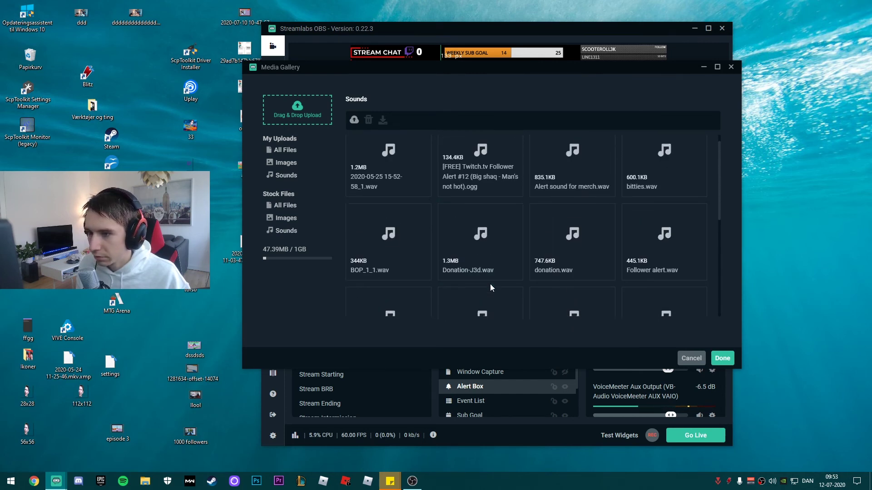
click(625, 275)
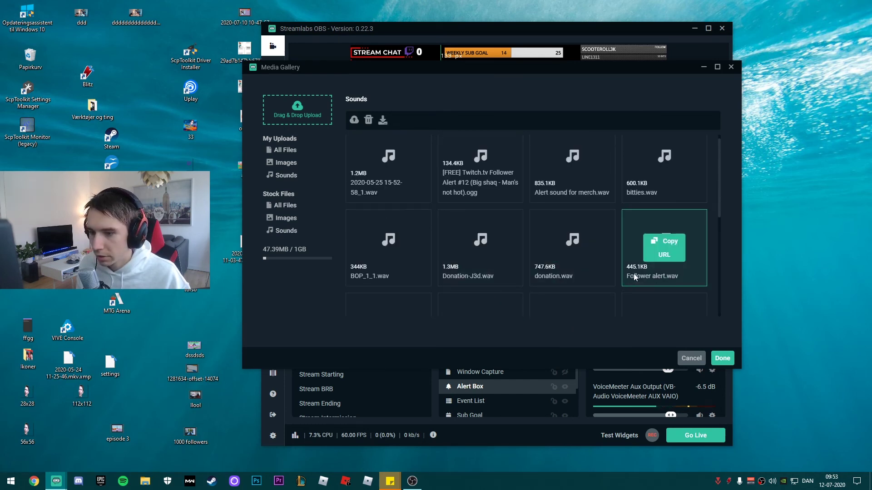
click(727, 362)
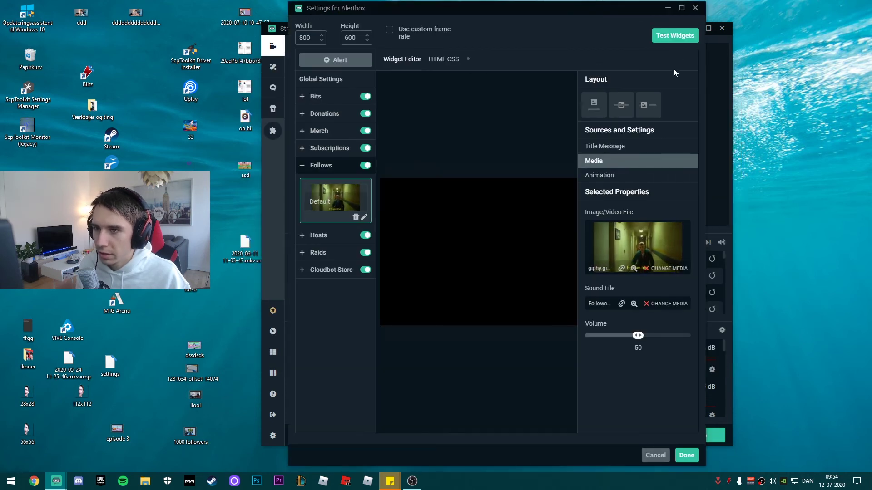
Save the Alert Box settings, test the Follow alert and close the settings window.
click(687, 455)
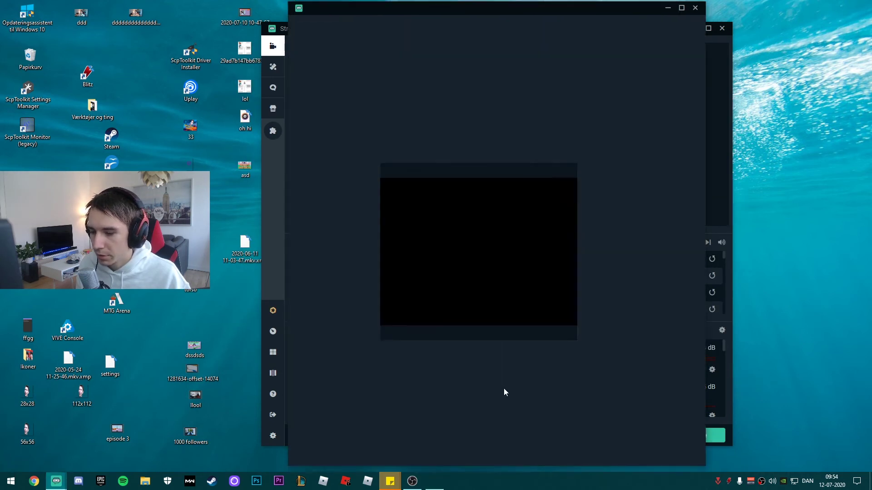
mouse_move(672, 46)
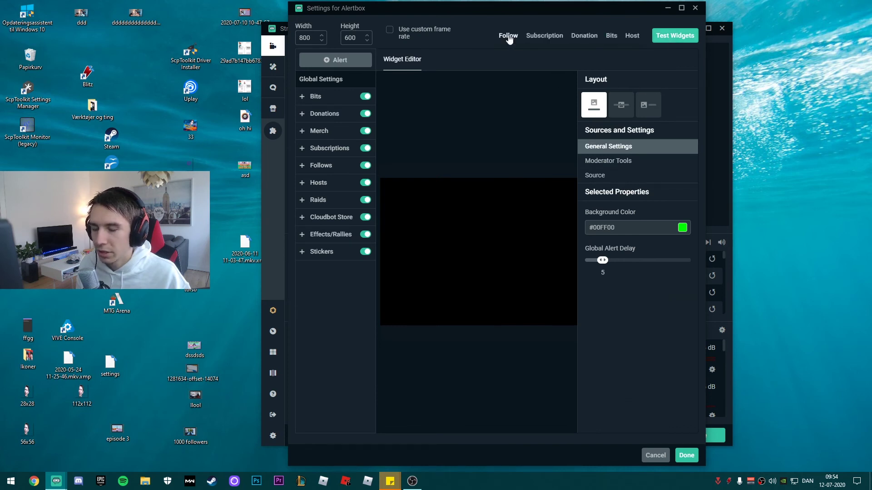
click(695, 7)
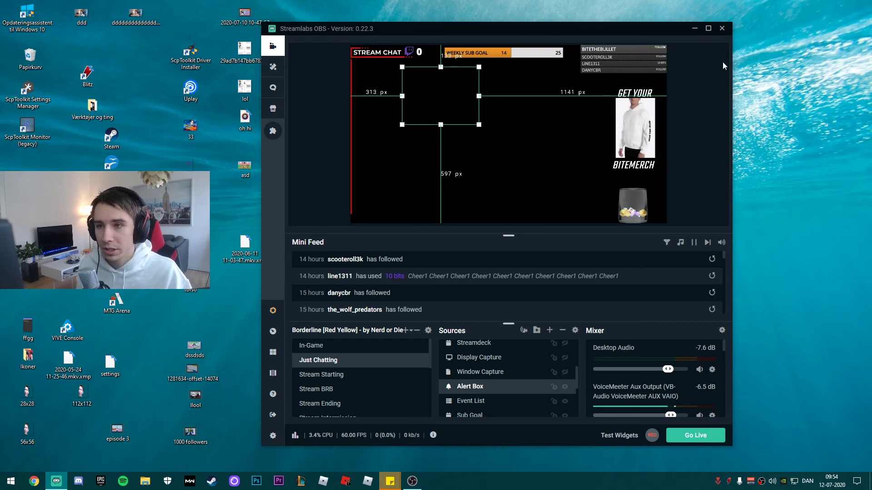
Close Streamlabs OBS and hide the icons on the desktop.
click(721, 29)
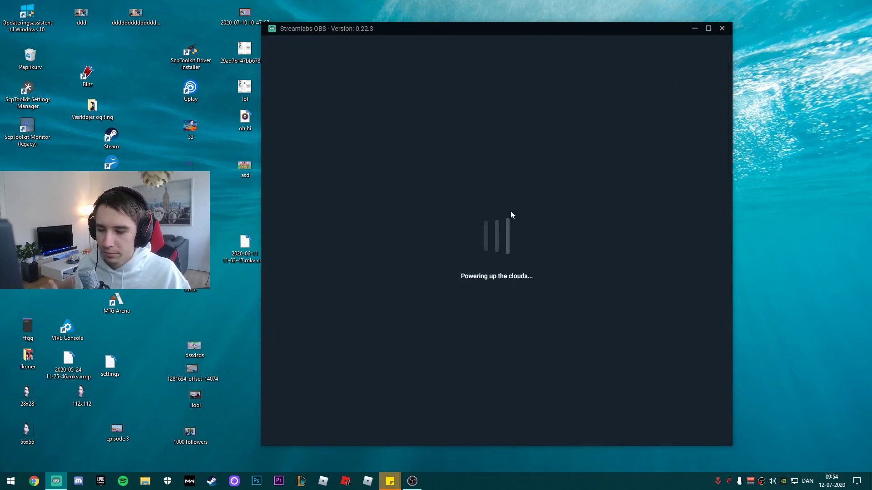
right_click(527, 449)
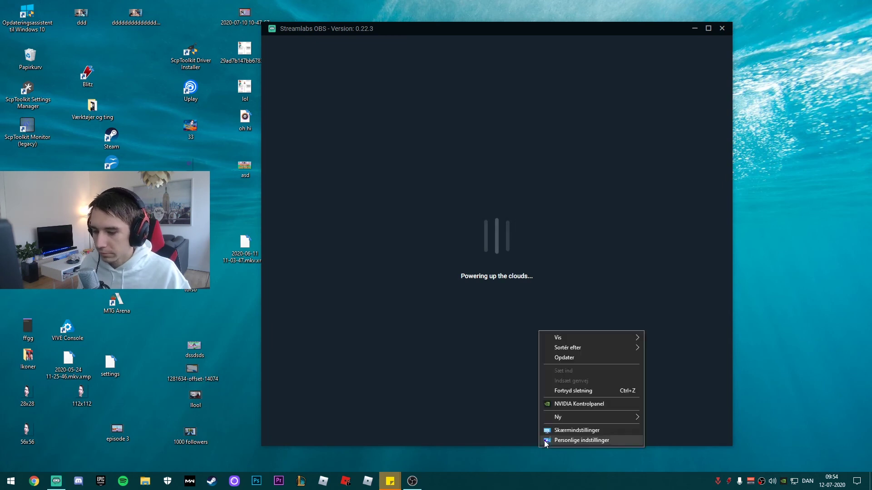
mouse_move(571, 340)
click(727, 394)
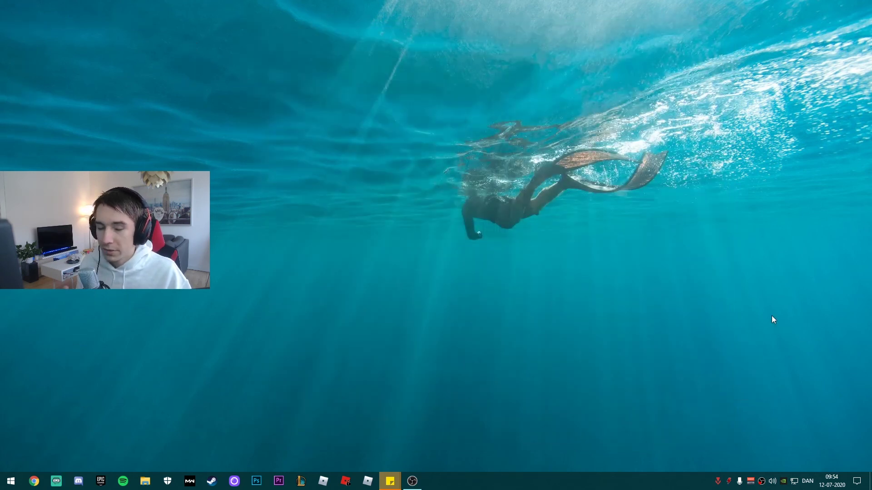